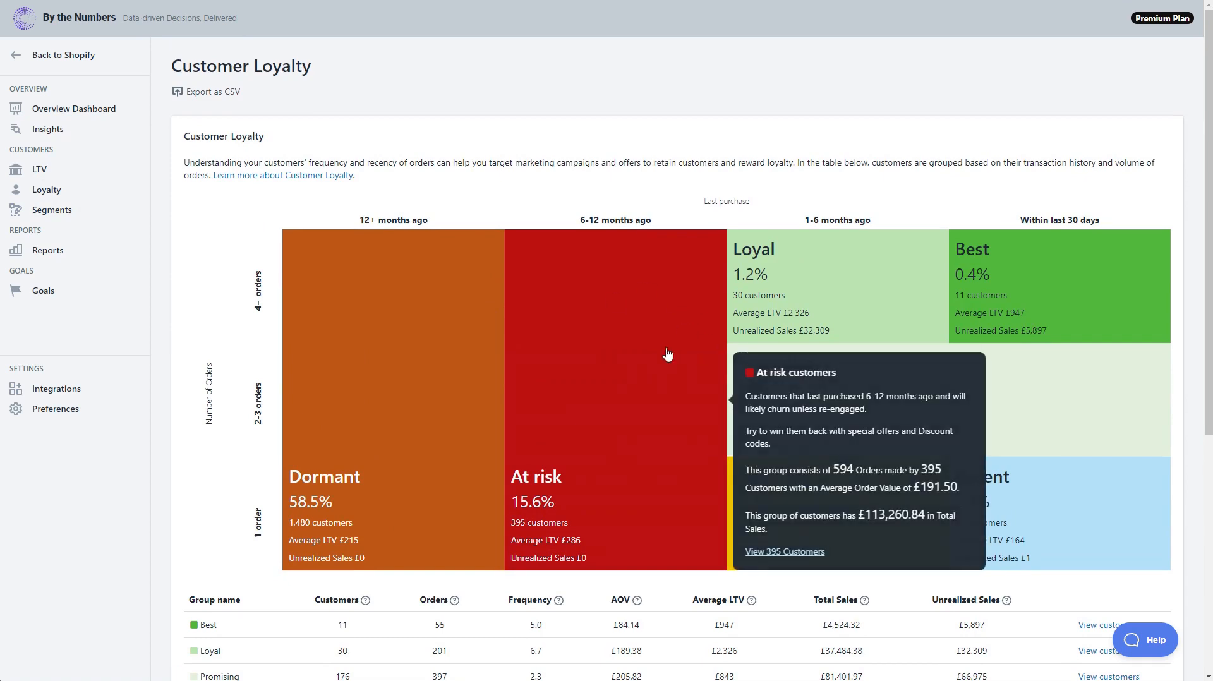
Step: View the details of the Dormant and Best loyalty groups and open the customer segments
mouse_move(459, 418)
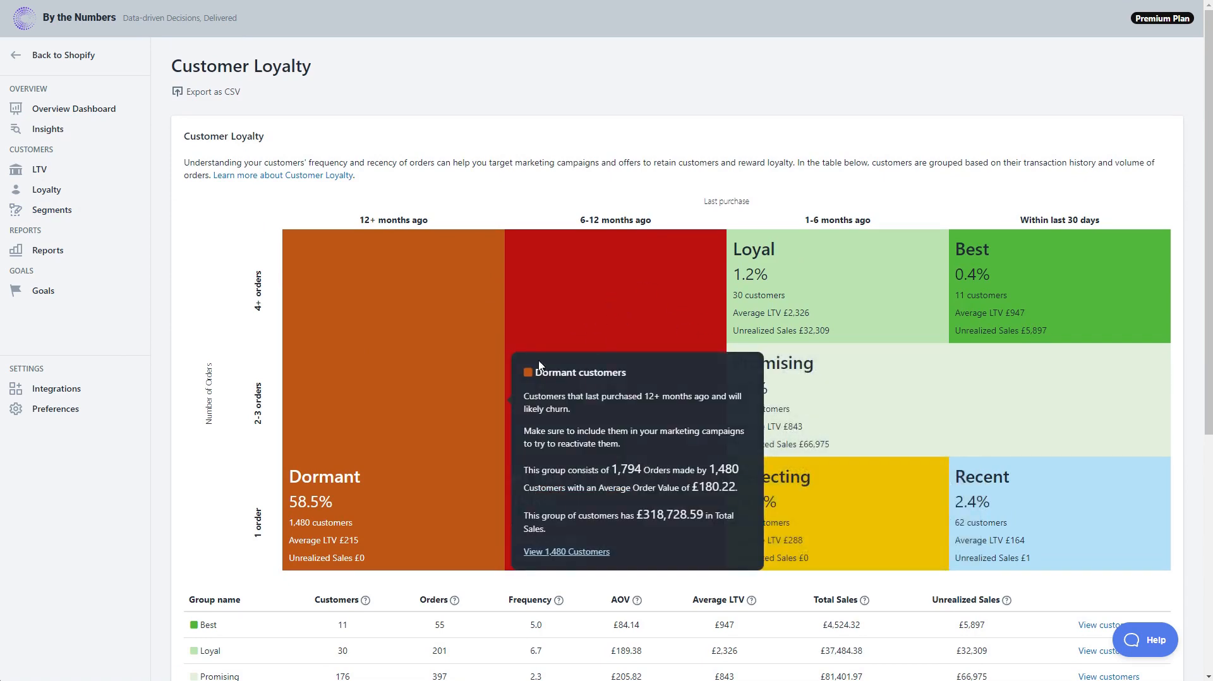
mouse_move(1004, 276)
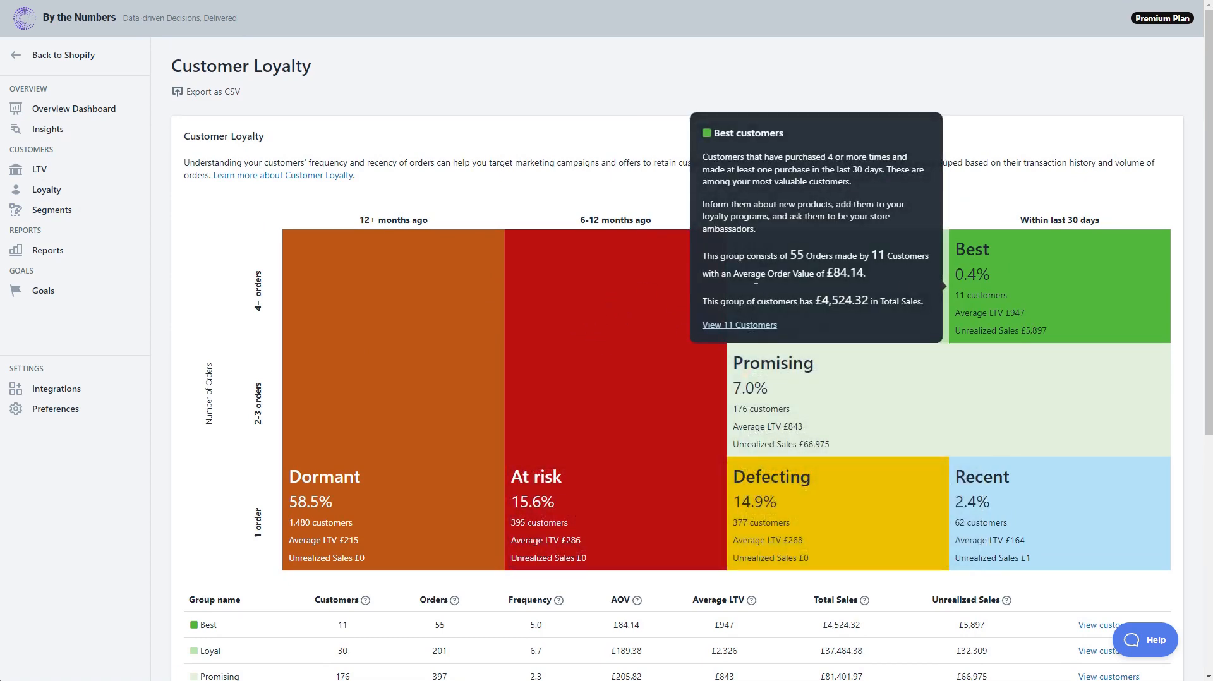
click(39, 210)
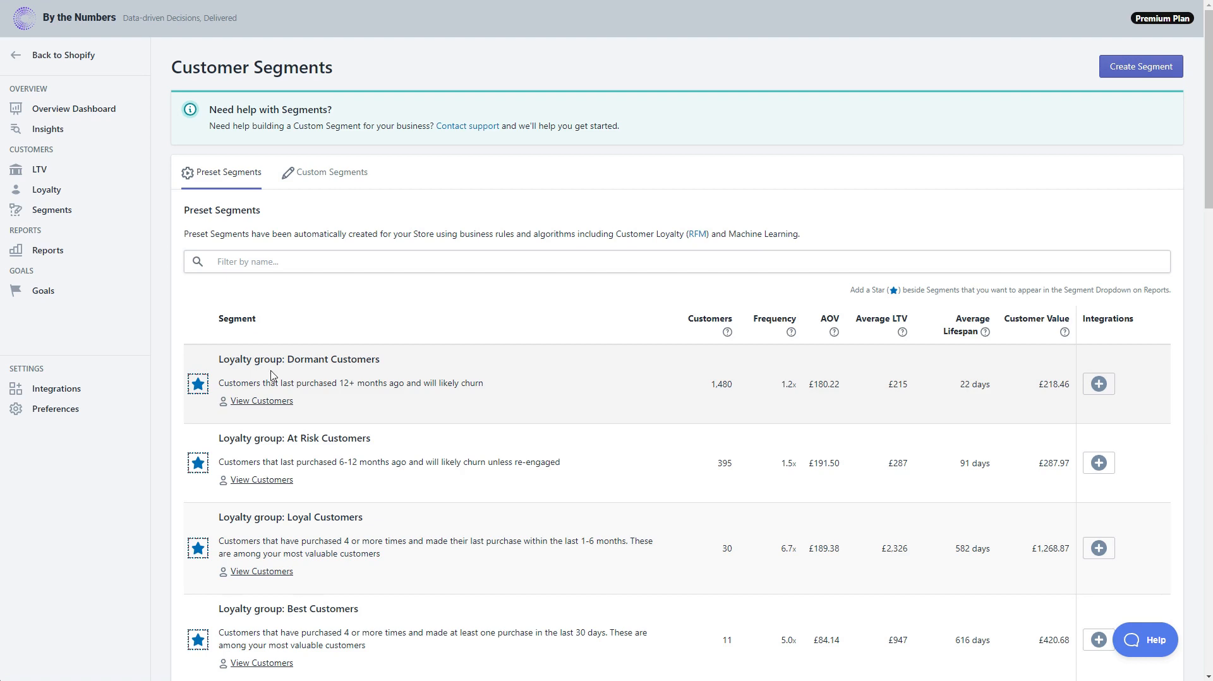
Step: Add a Google Ads sync to the Dormant Customers loyalty segment, using the Thomas Ferguson & Co Ltd account, and save it
click(1100, 383)
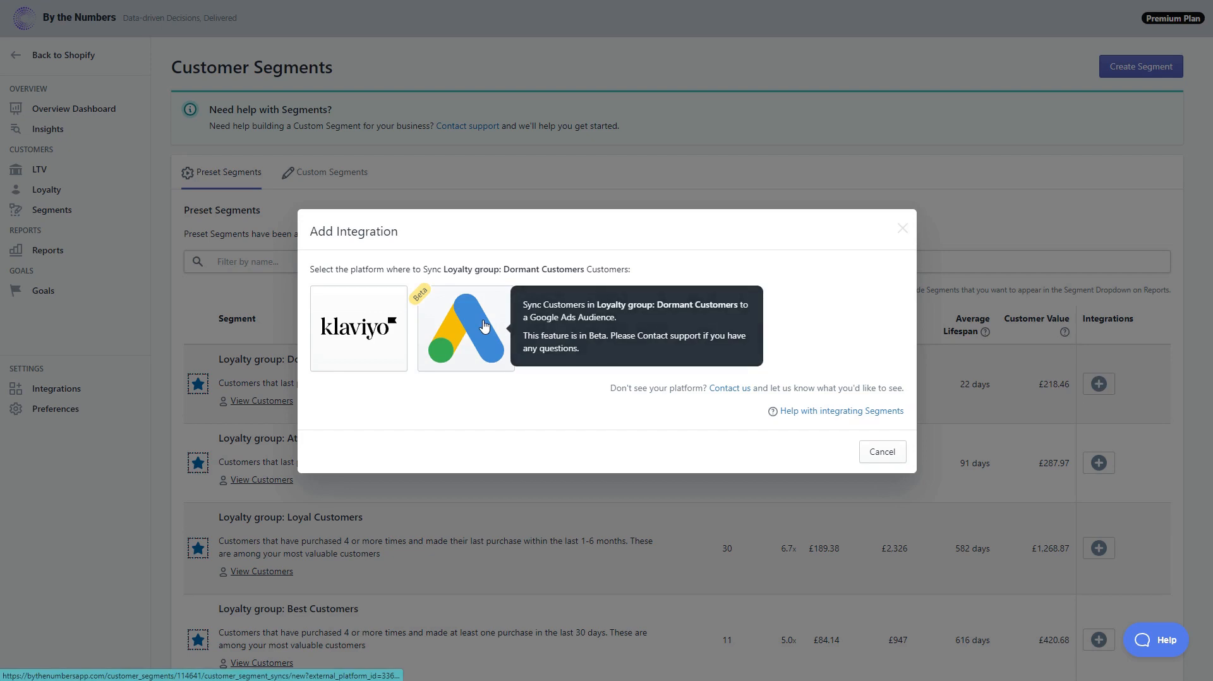
click(484, 326)
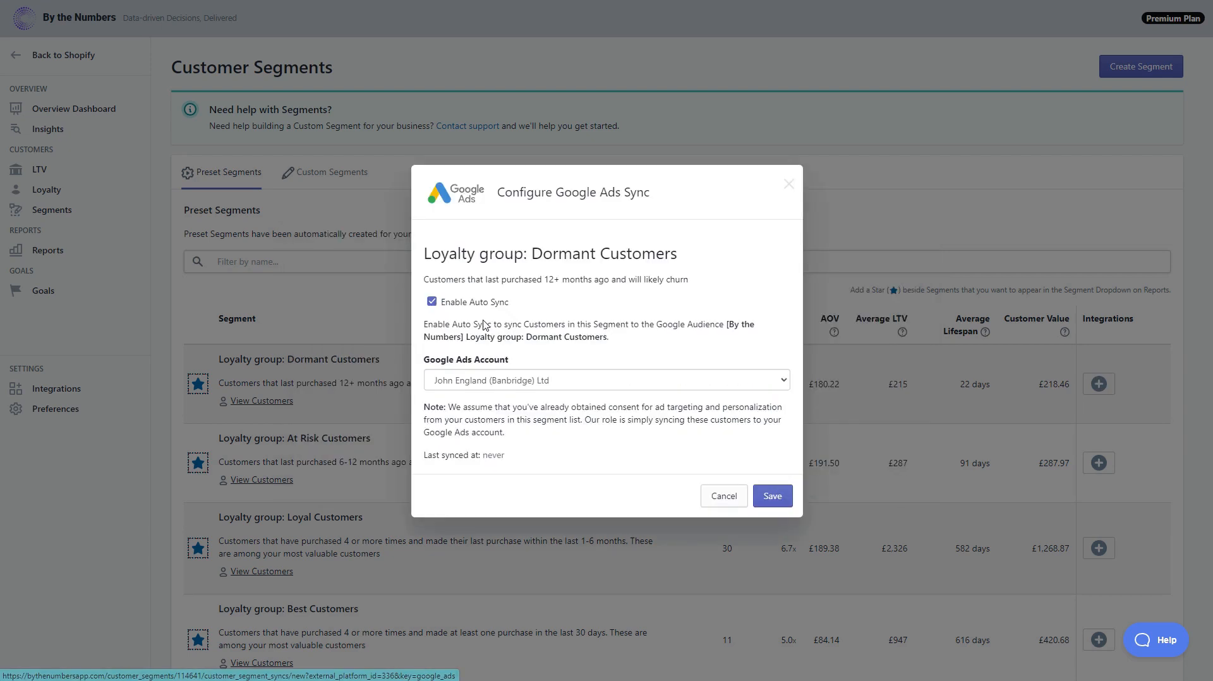
click(529, 381)
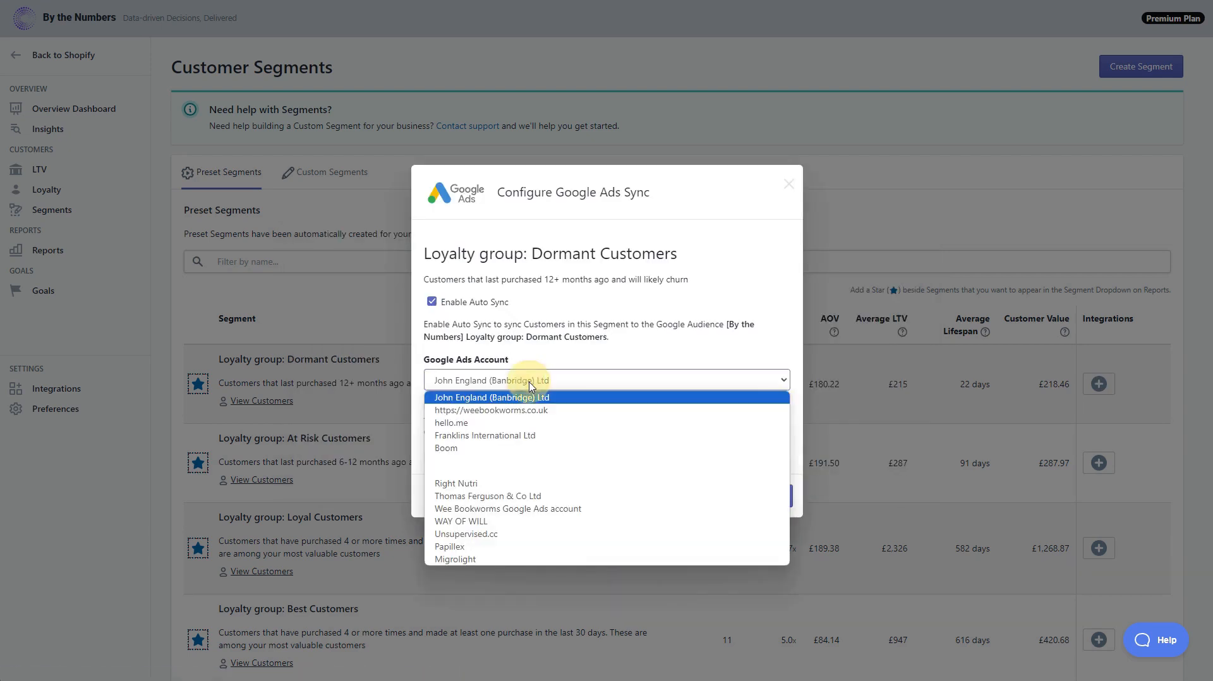
click(499, 496)
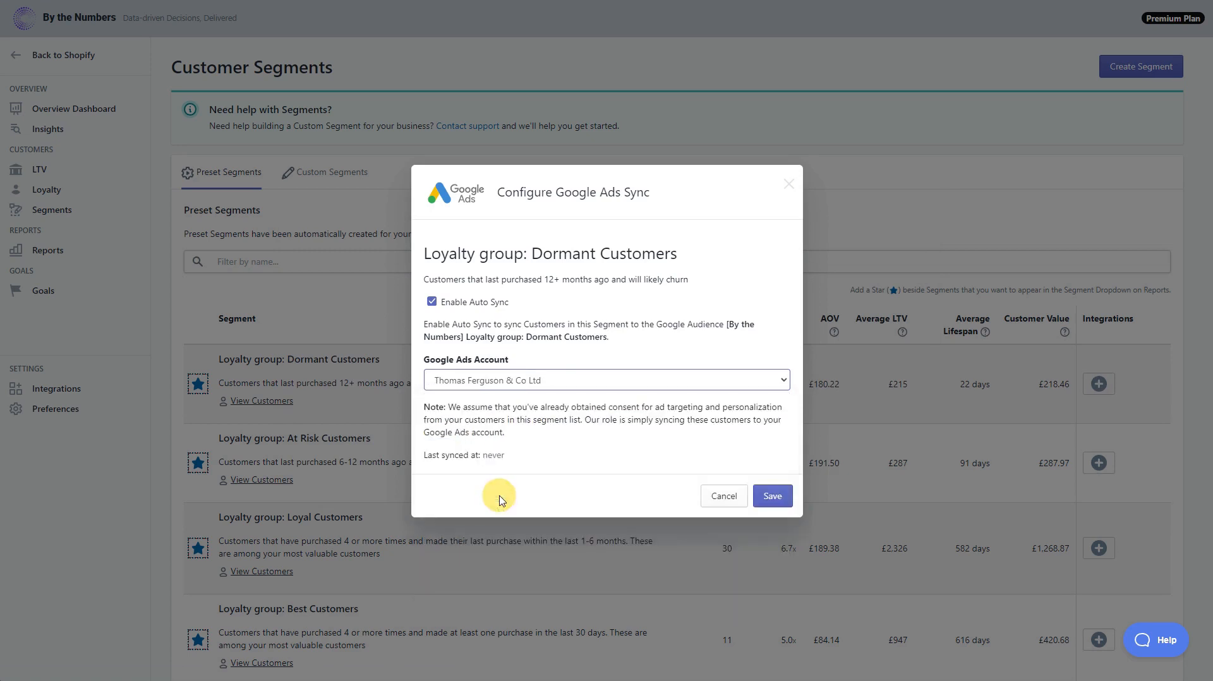
click(769, 502)
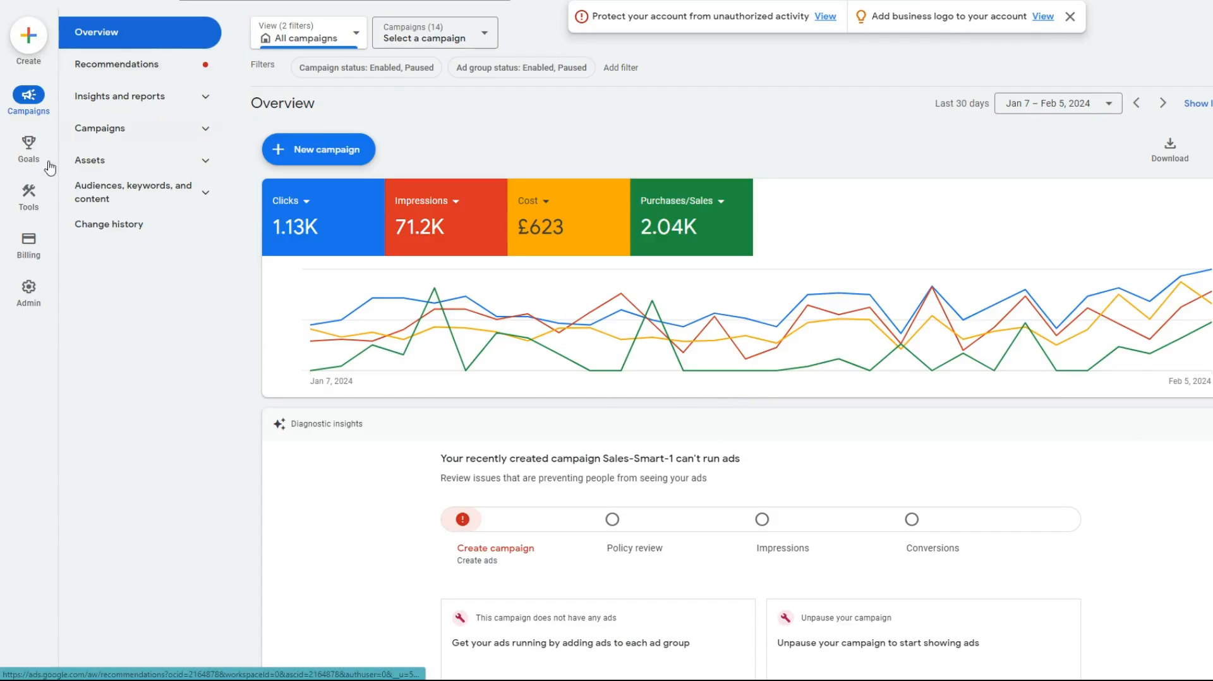
Step: In Google Ads, open the Audience manager and check the synced Dormant Customers segment
mouse_move(36, 199)
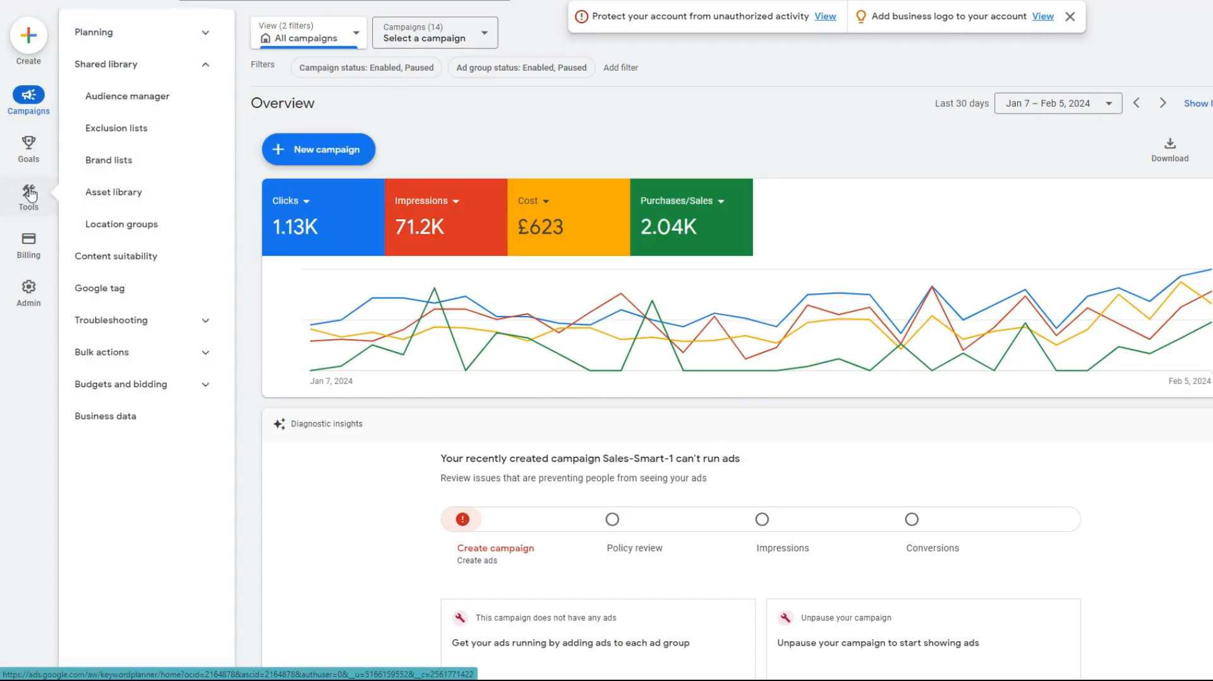
click(148, 105)
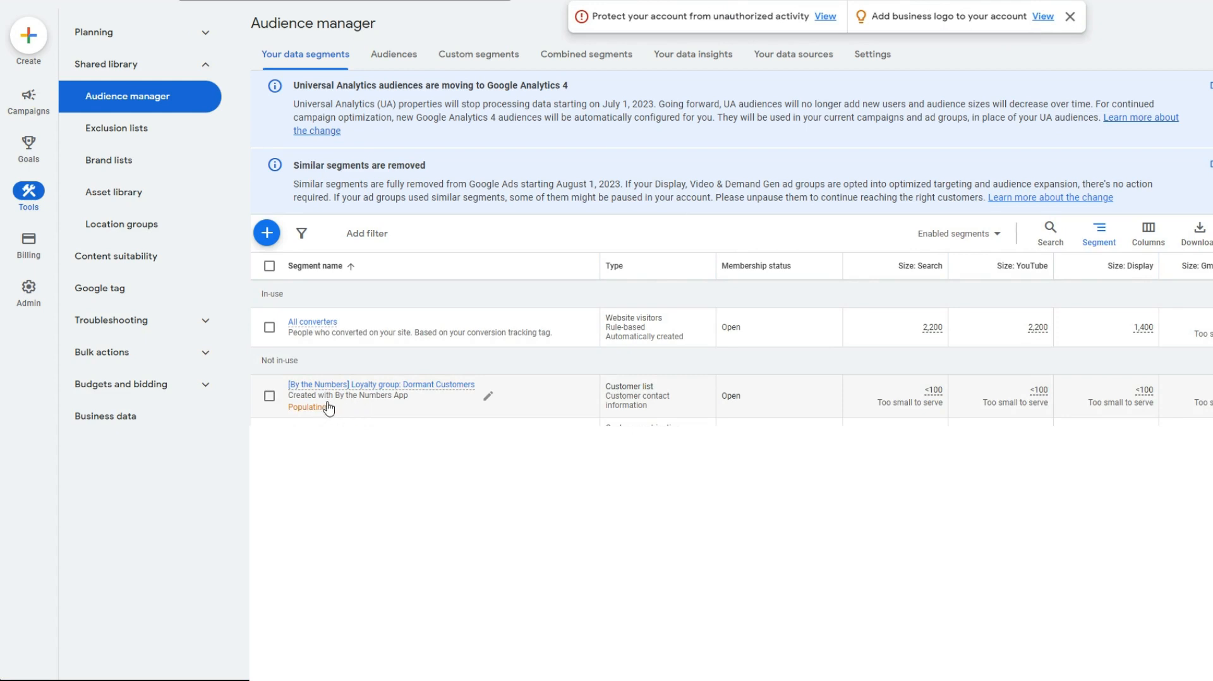
mouse_move(303, 393)
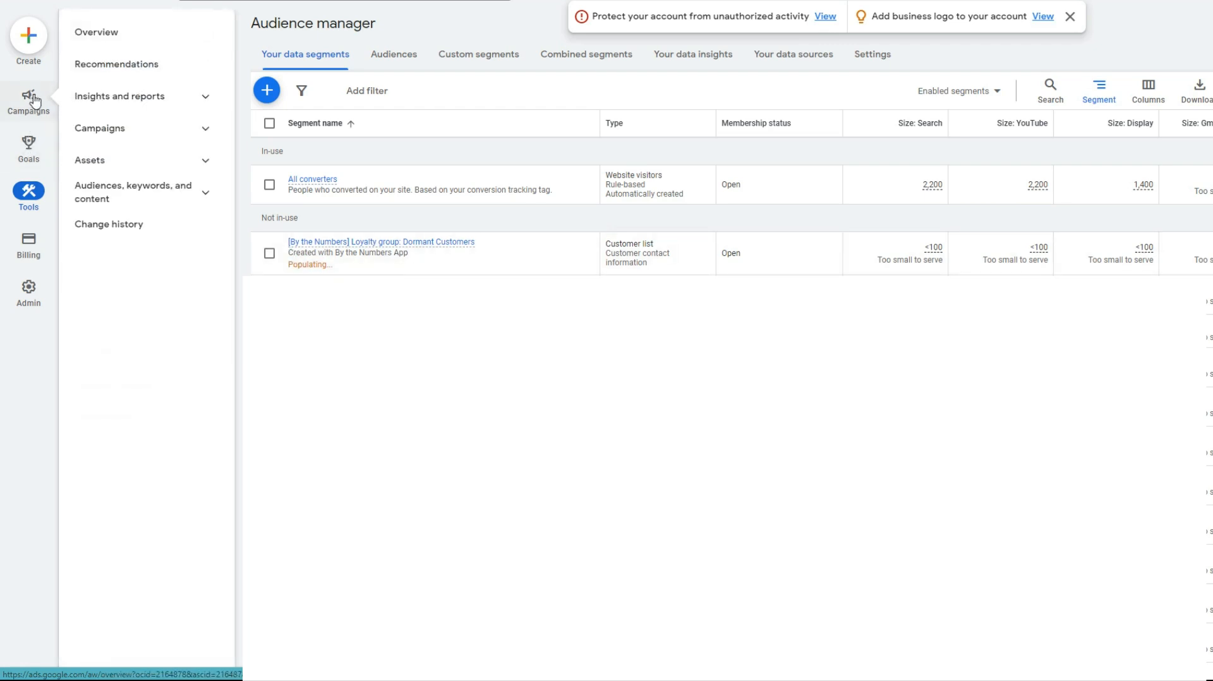
Step: Return to the campaigns overview and start creating a new campaign with the Sales objective
click(29, 39)
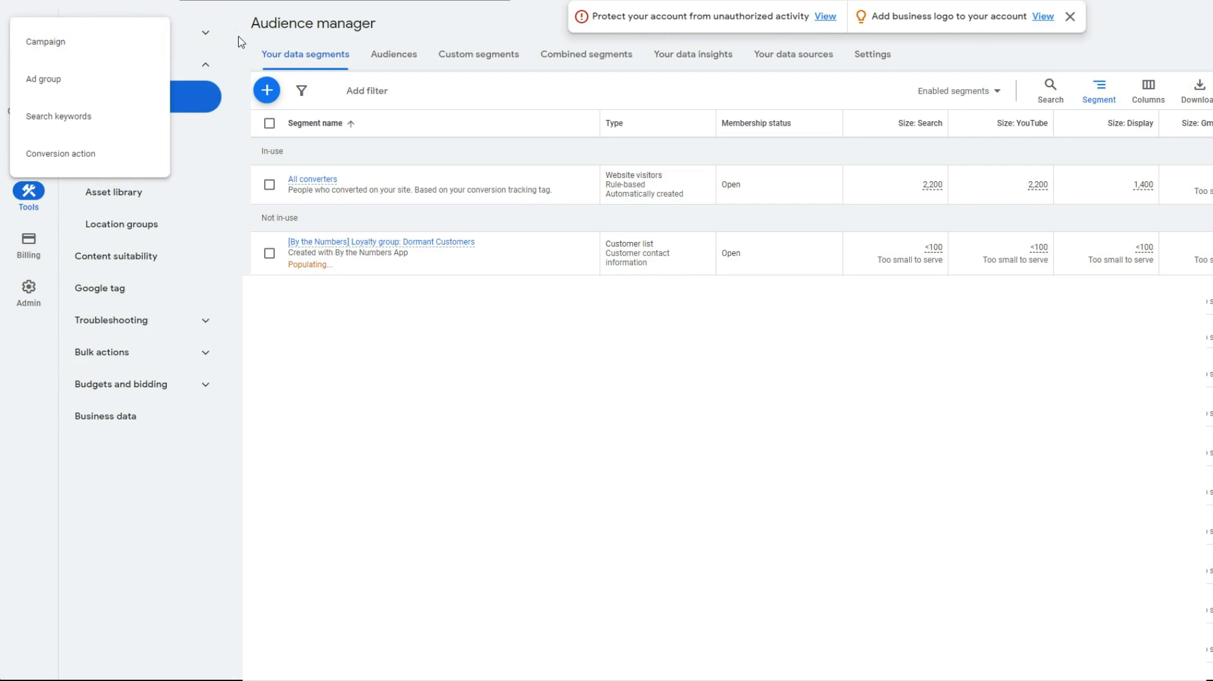
click(28, 94)
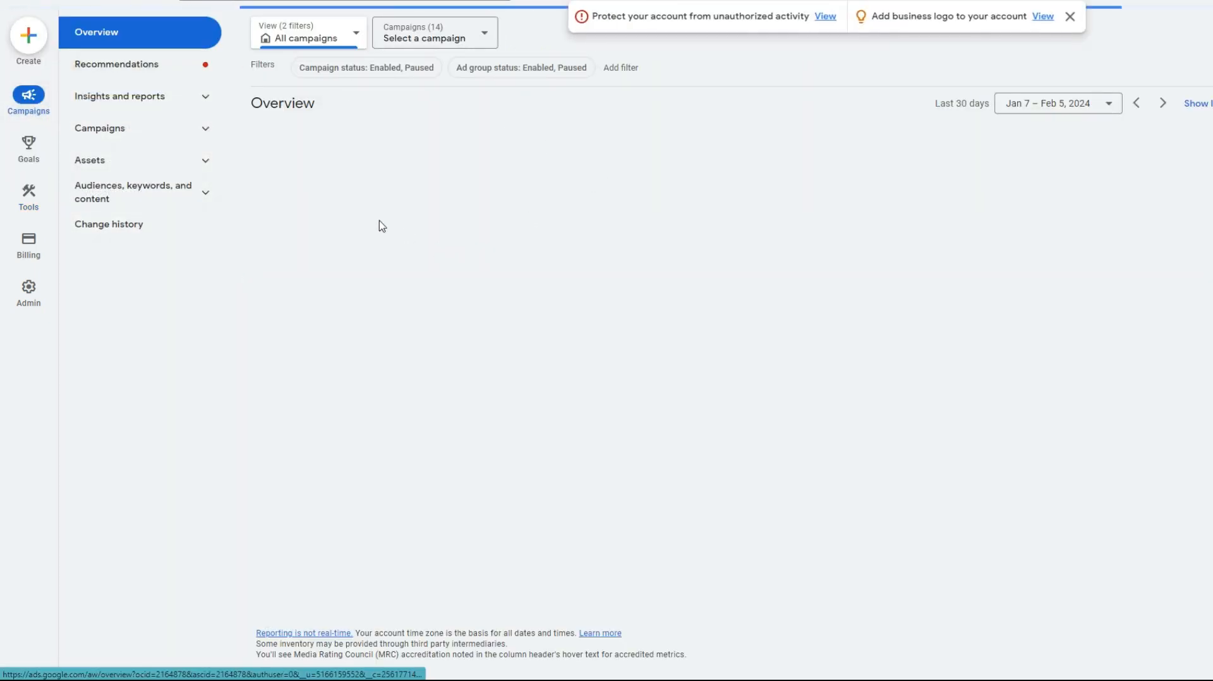
scroll(363, 309, down, 6)
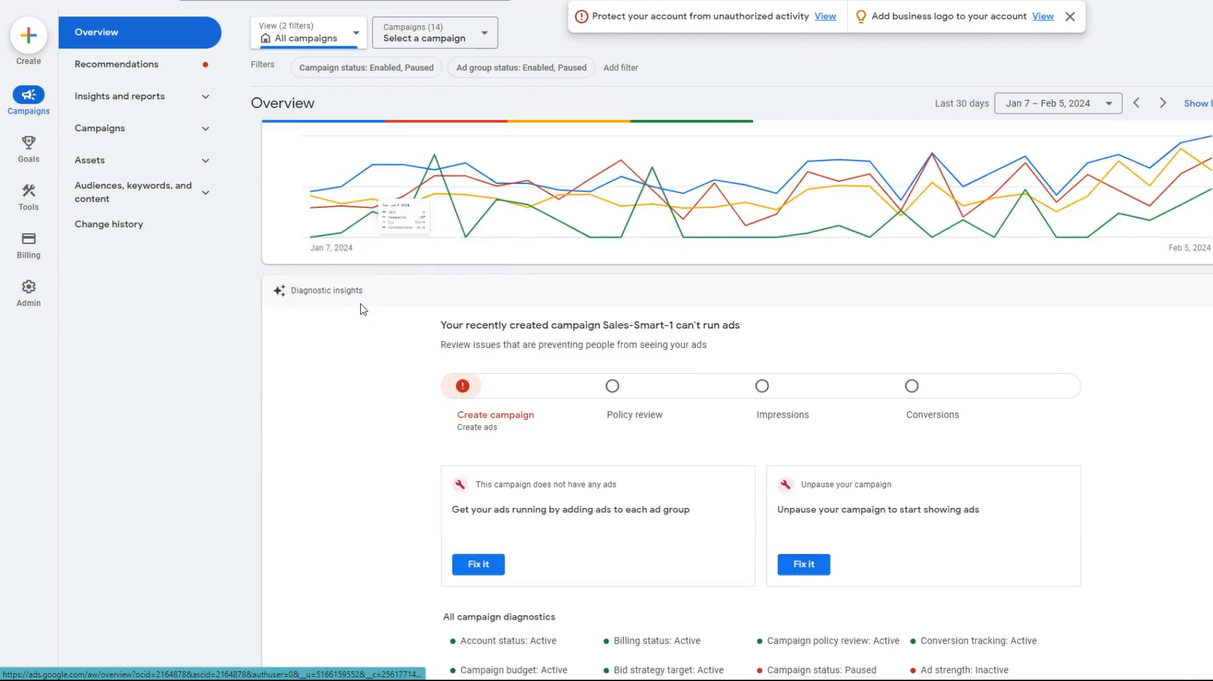
scroll(357, 310, down, 2)
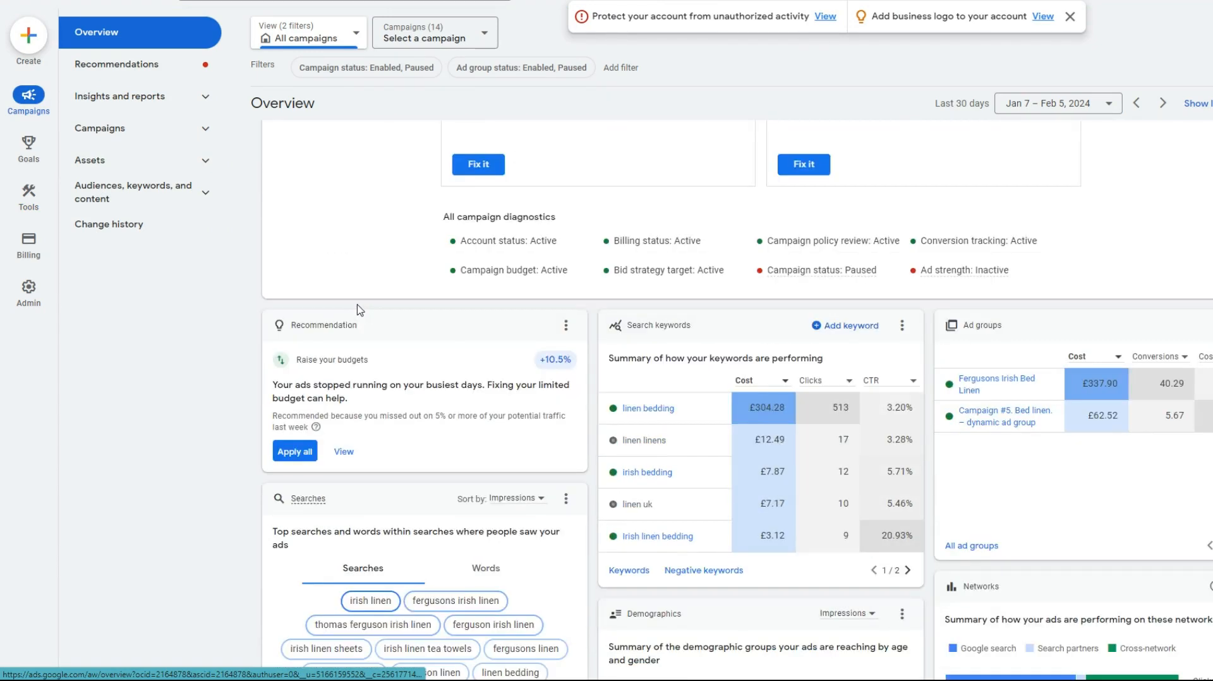
scroll(352, 309, up, 5)
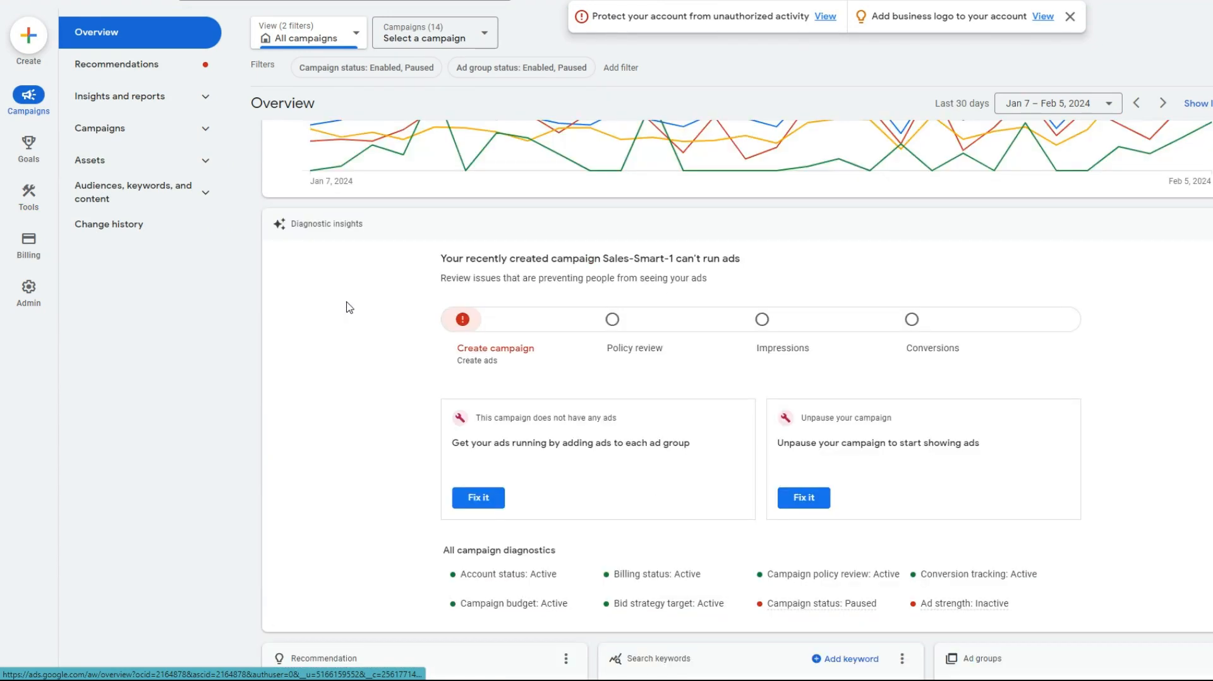
click(29, 36)
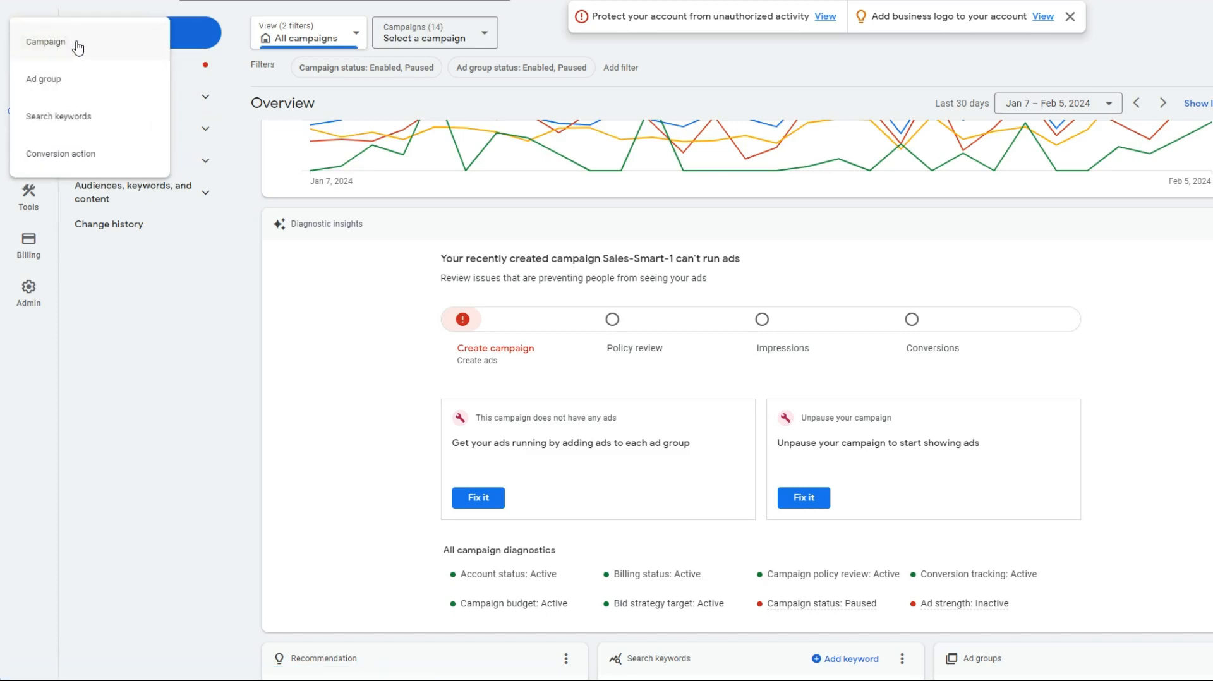
click(77, 43)
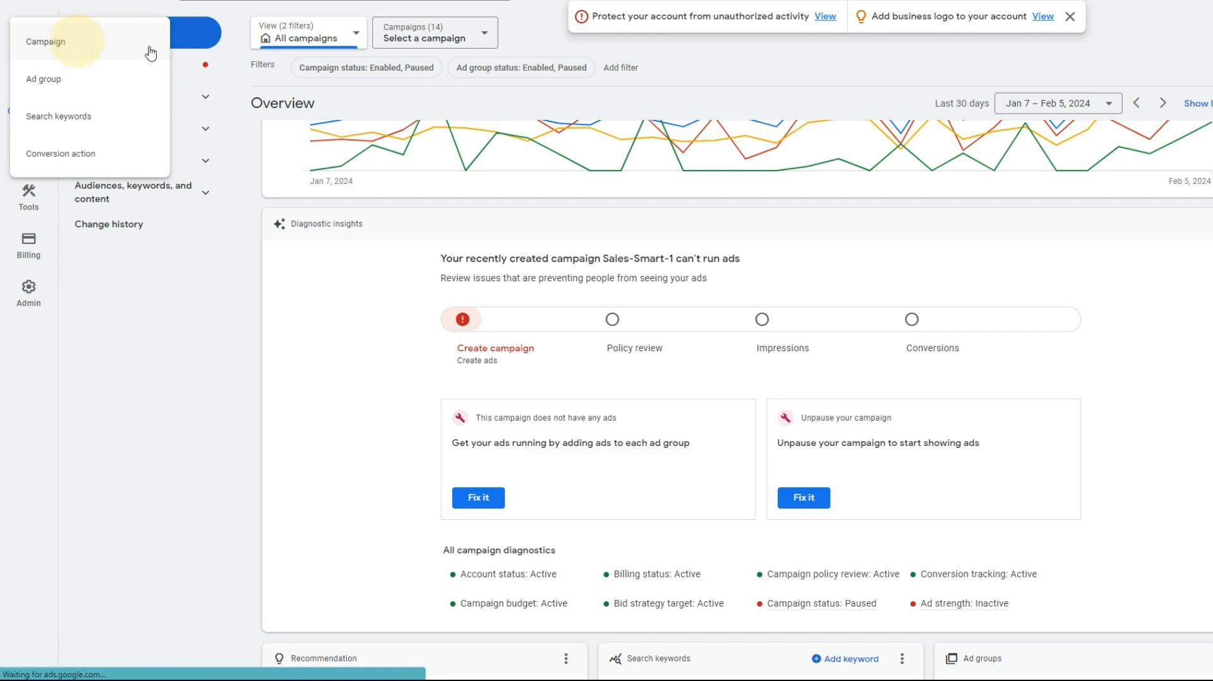
click(439, 180)
click(990, 616)
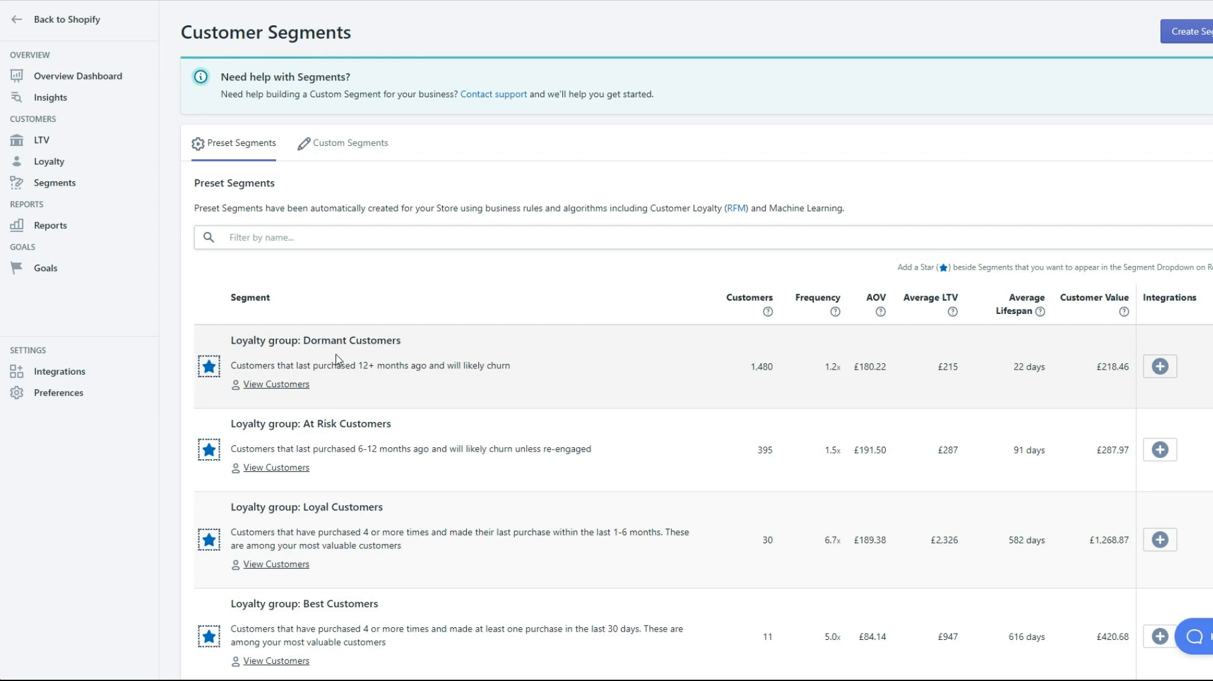
Step: Switch to By the Numbers and examine the preset segments, including the loyalty, subscriber, percentile, one-time and repeat customer groups
scroll(337, 360, down, 1)
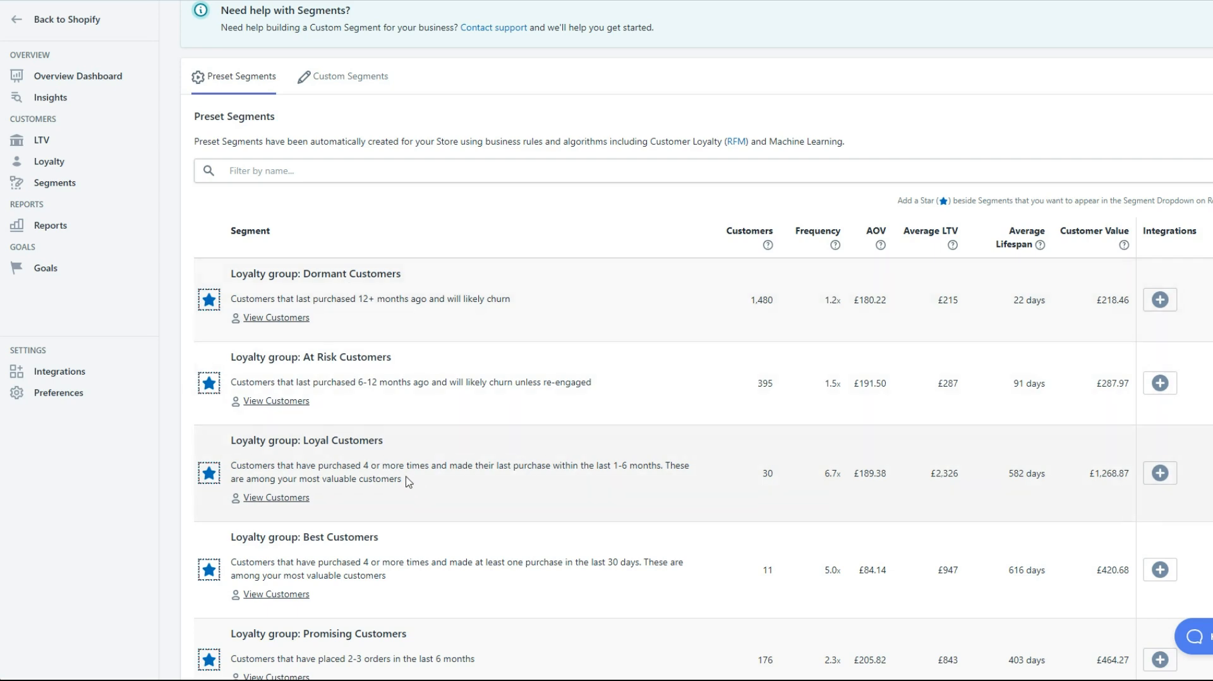
scroll(379, 424, down, 1)
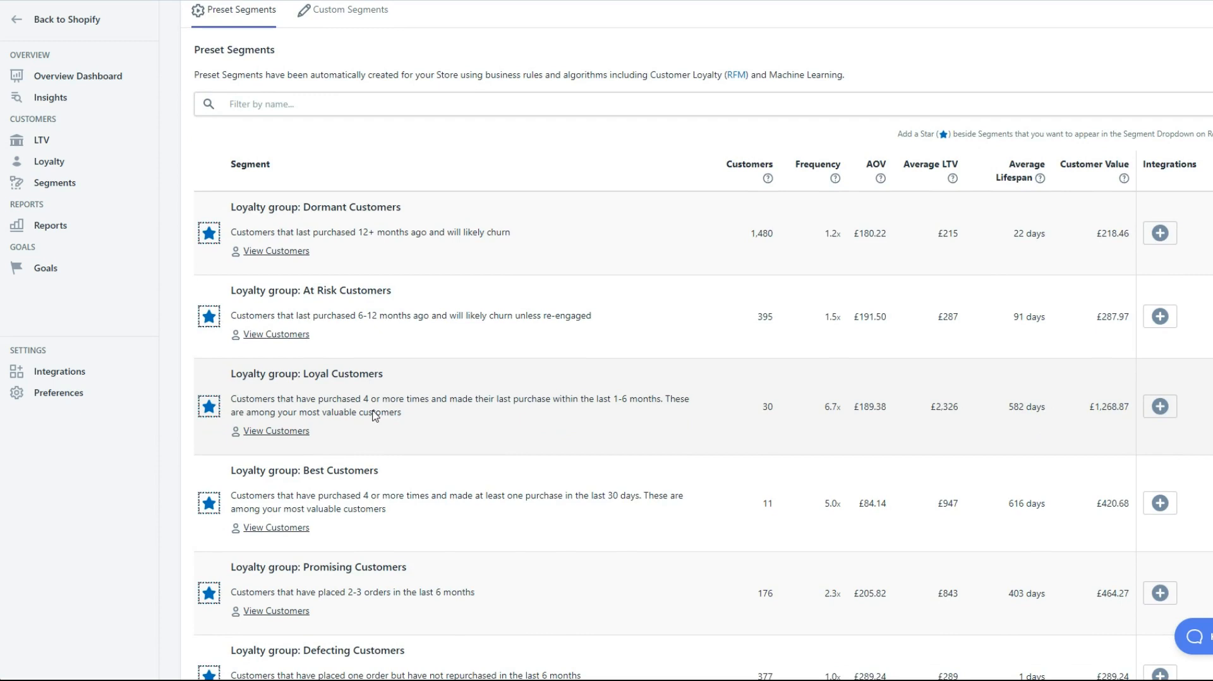
scroll(376, 415, down, 3)
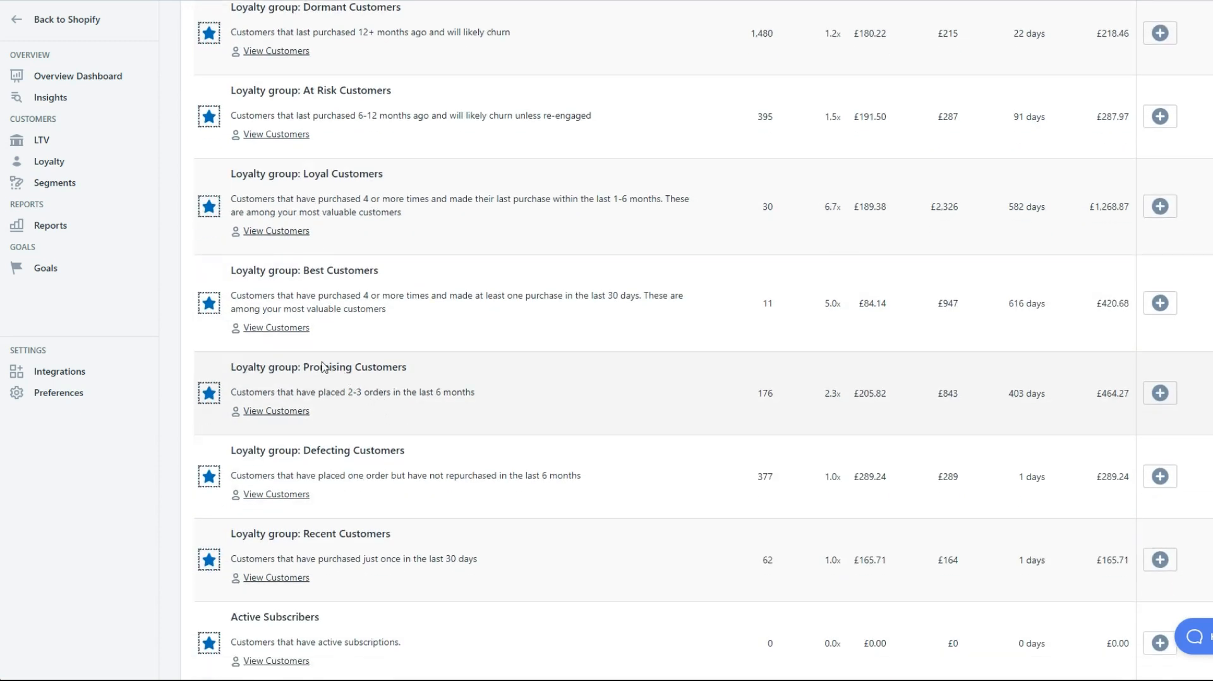
scroll(335, 366, up, 2)
scroll(441, 177, down, 3)
scroll(441, 127, up, 2)
scroll(407, 184, down, 5)
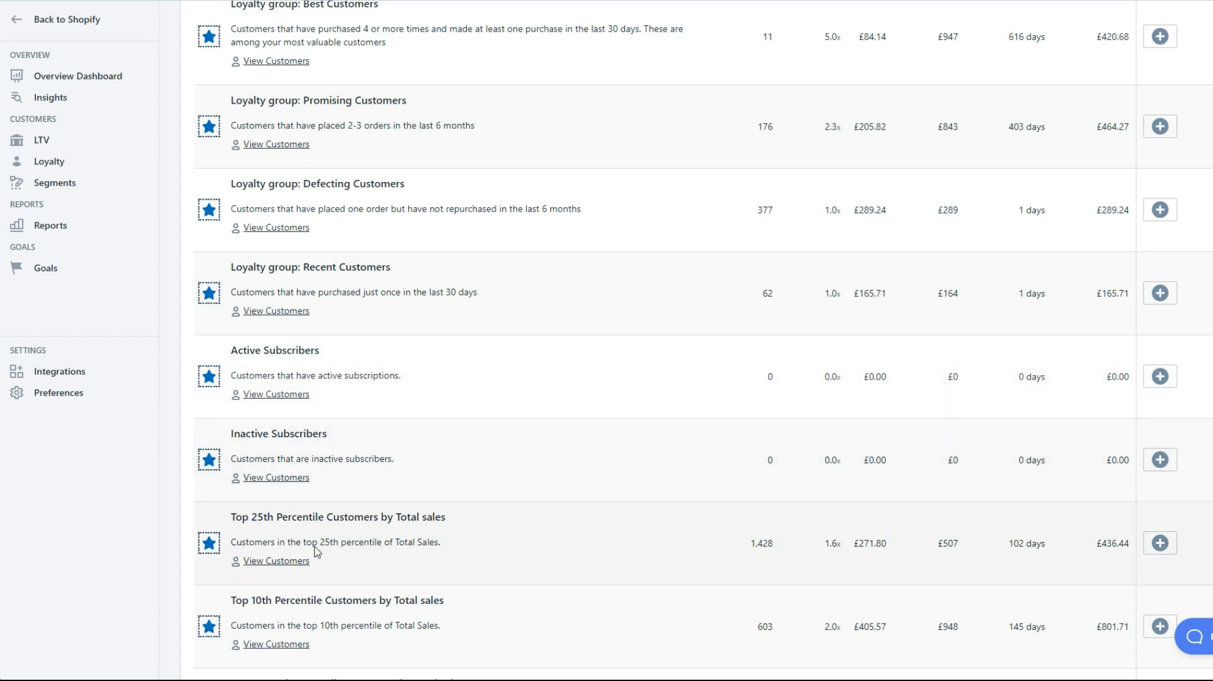
scroll(310, 544, down, 2)
scroll(379, 476, down, 4)
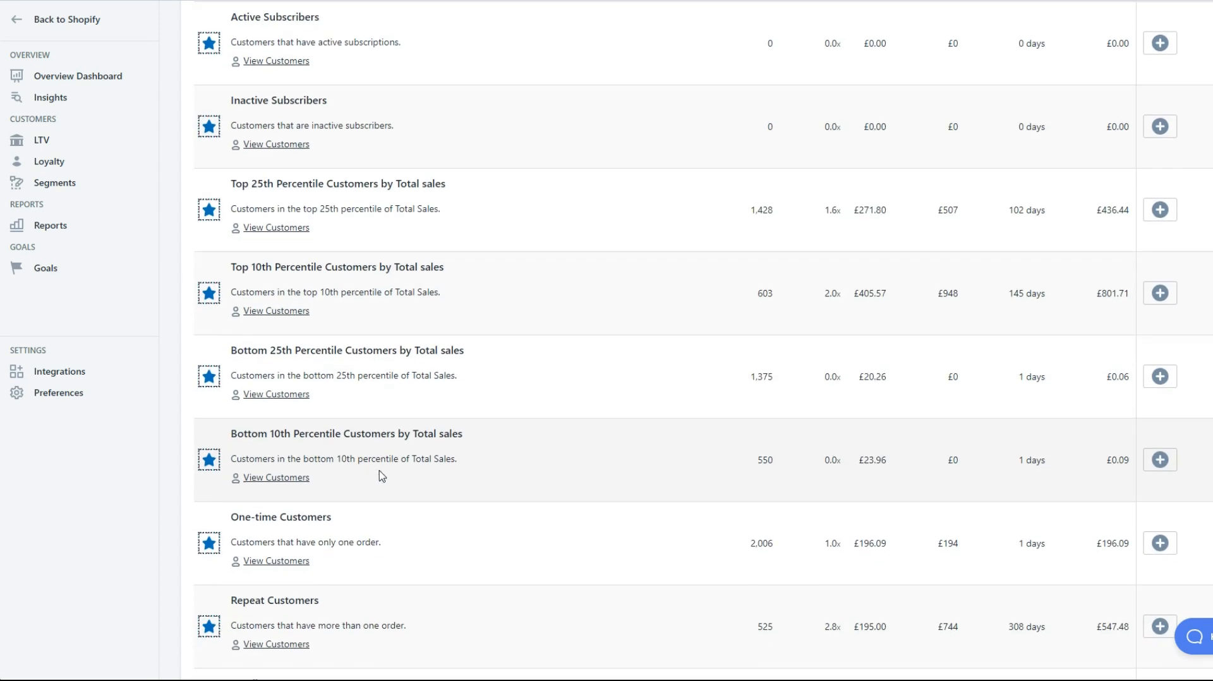
scroll(482, 477, down, 4)
scroll(482, 475, up, 20)
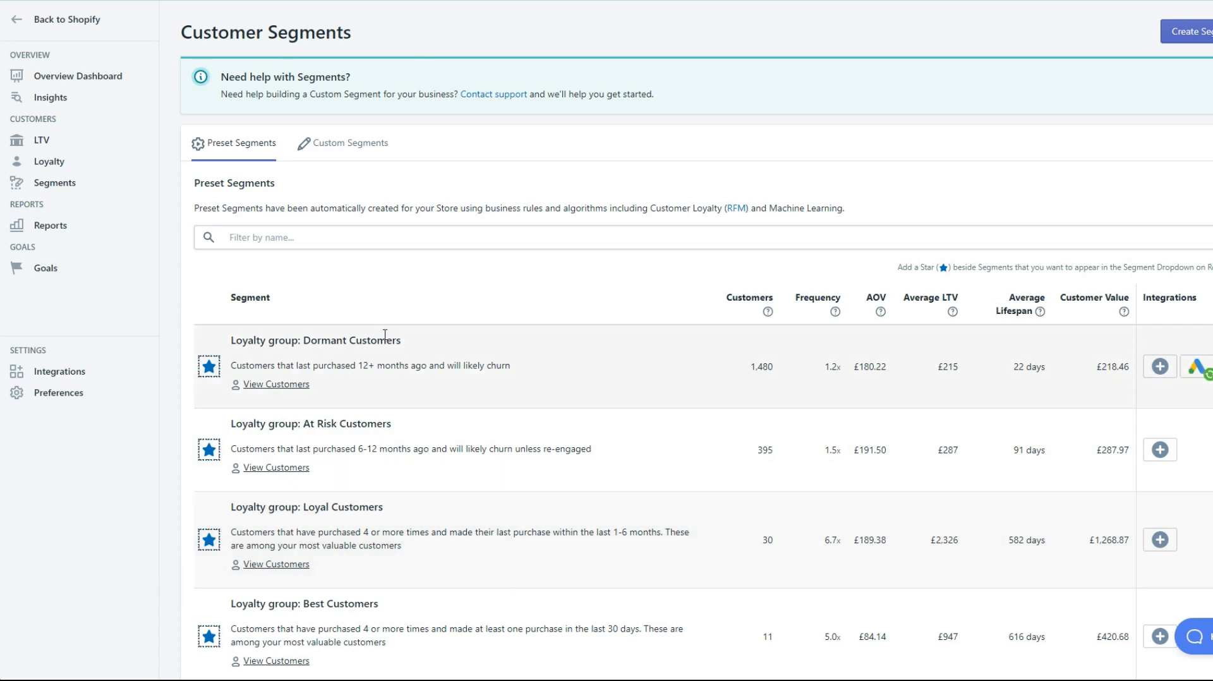
Step: Filter the preset segments by "signups" to view that segment, and clear the filter
click(286, 231)
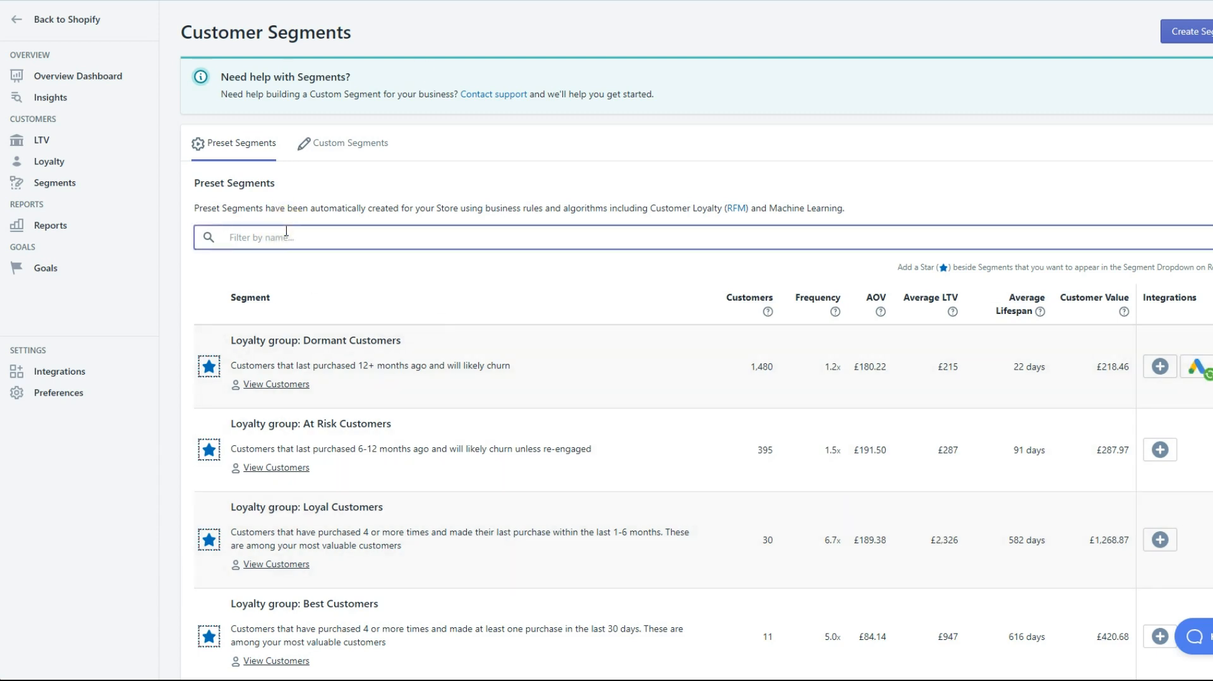
text(signups)
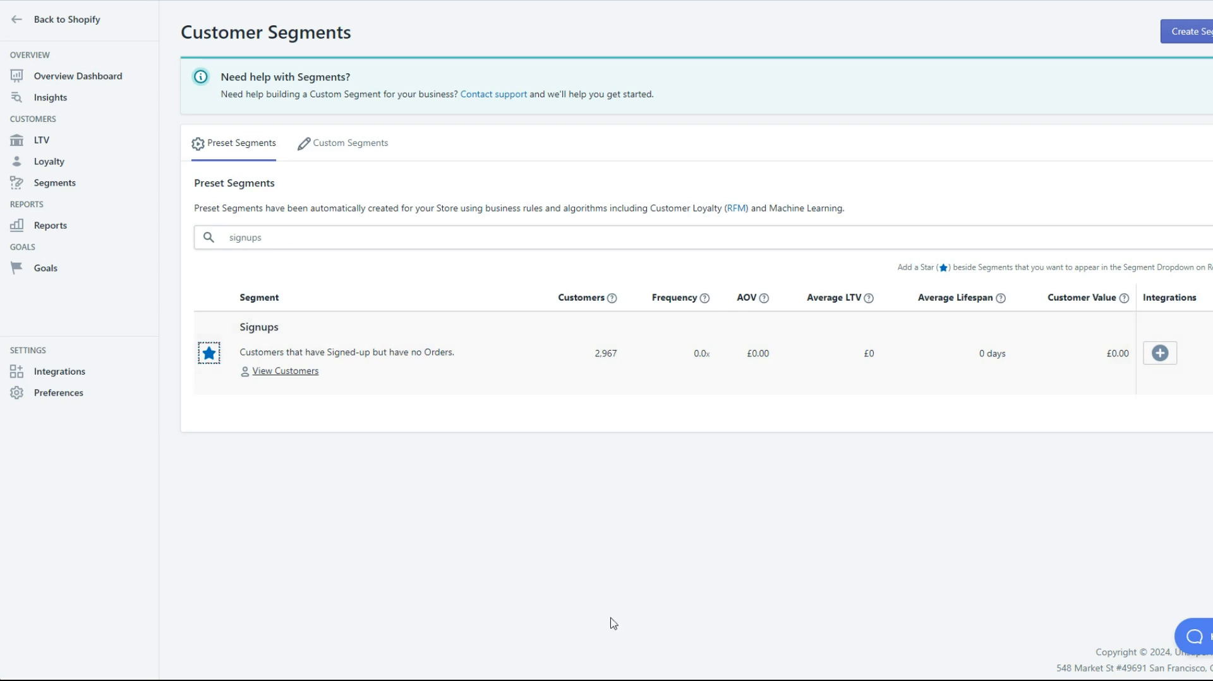
double_click(347, 241)
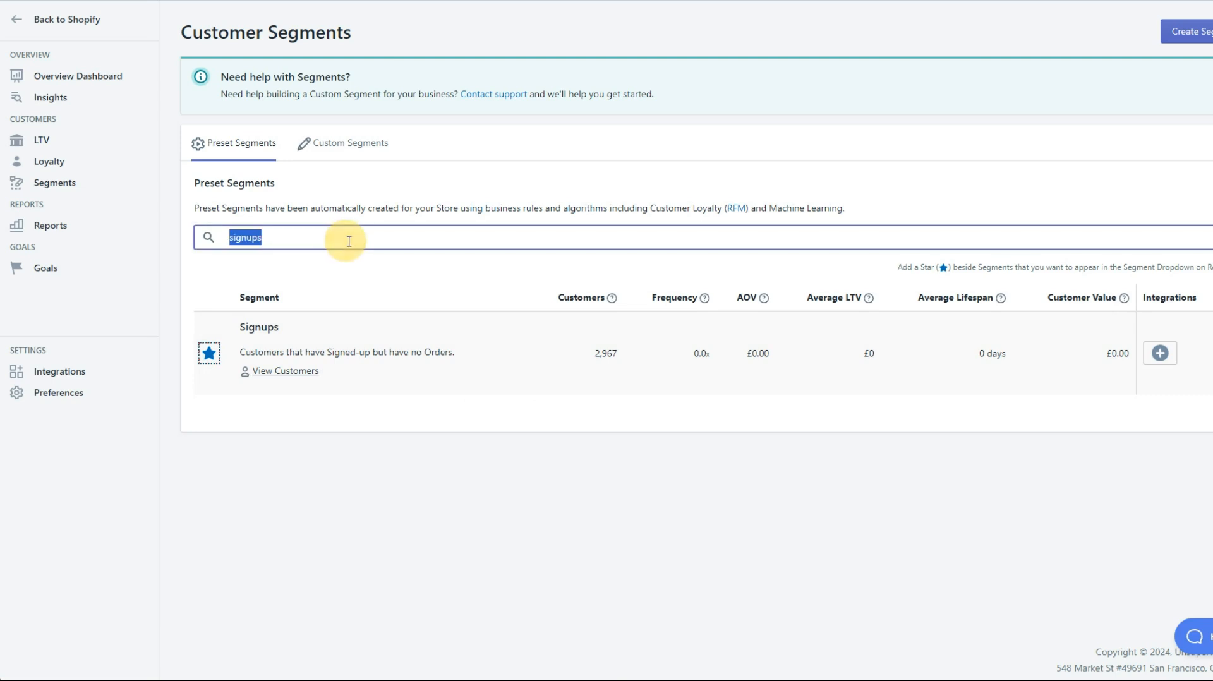
key(BackSpace)
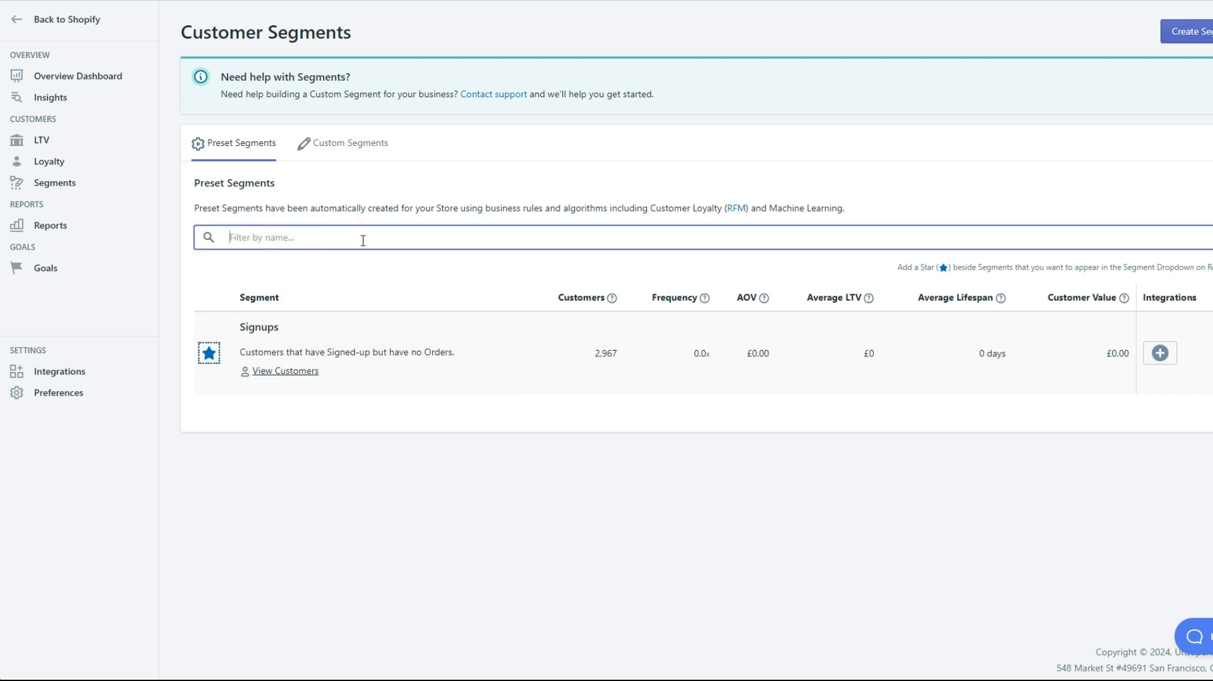
click(364, 240)
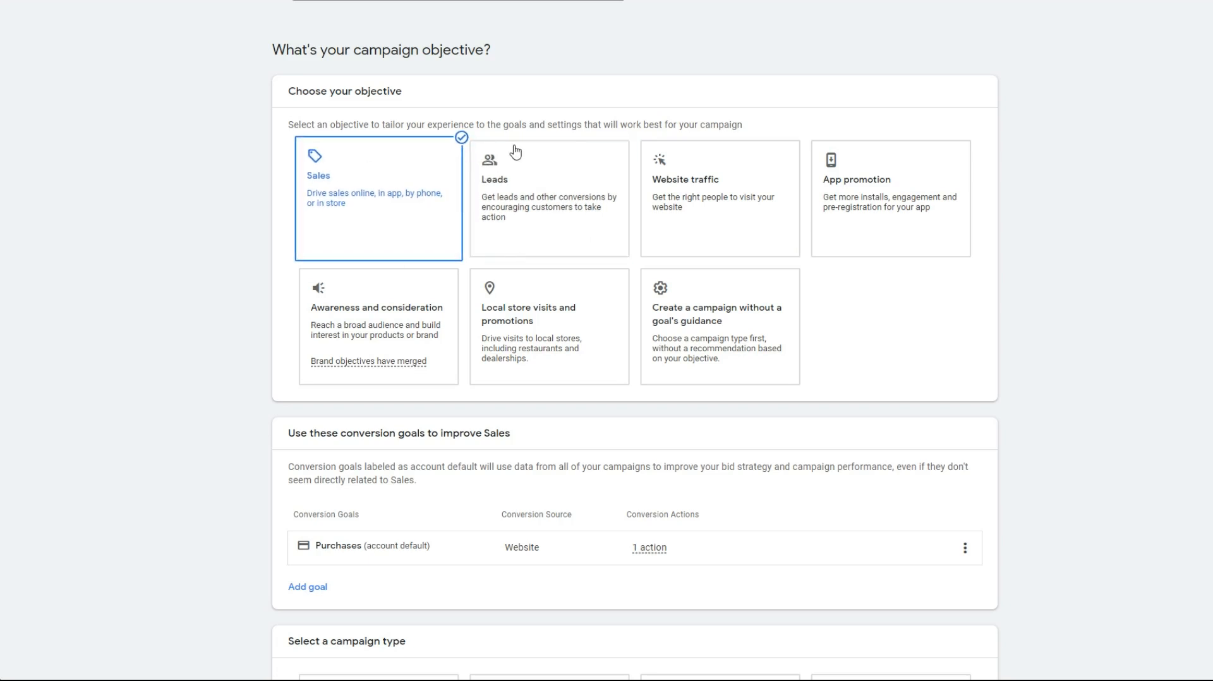
scroll(586, 549, down, 2)
scroll(879, 457, up, 2)
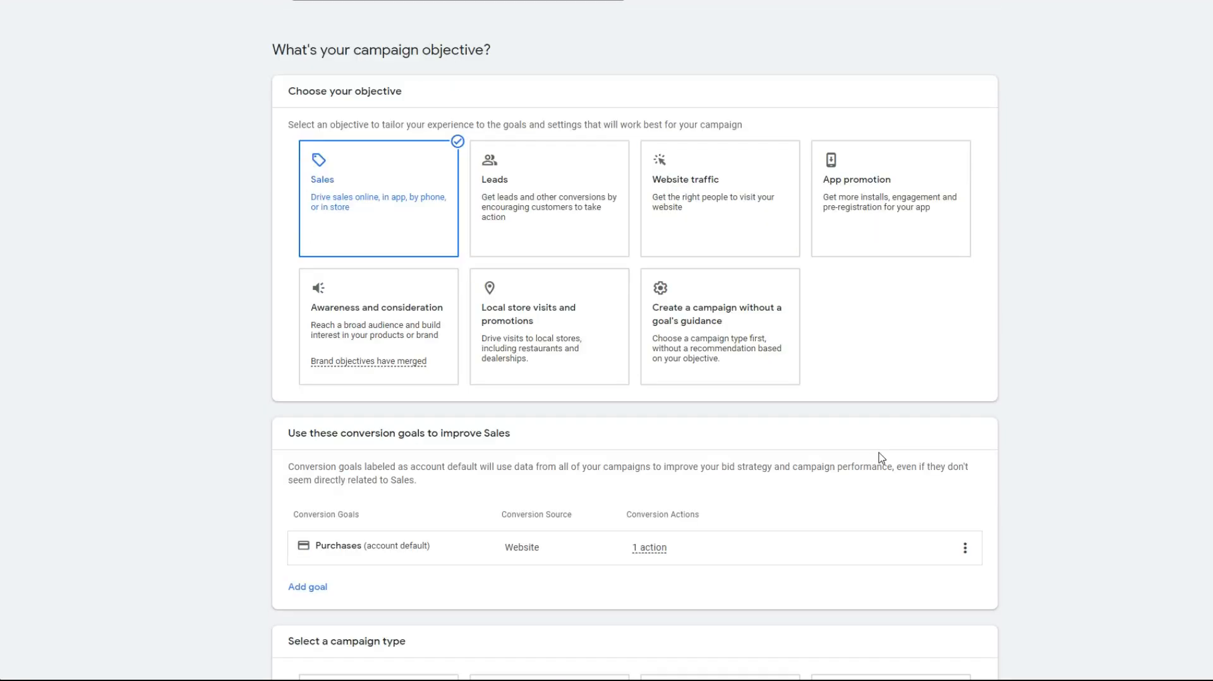